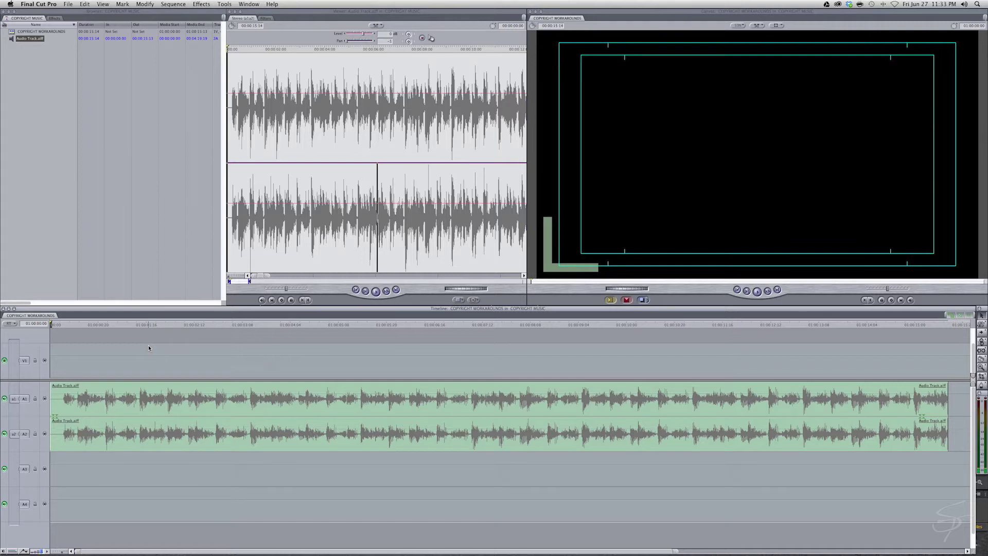
Step: Preview Audio Track.aiff in the Viewer, then load the timeline clip and open its shortcut menu
click(244, 304)
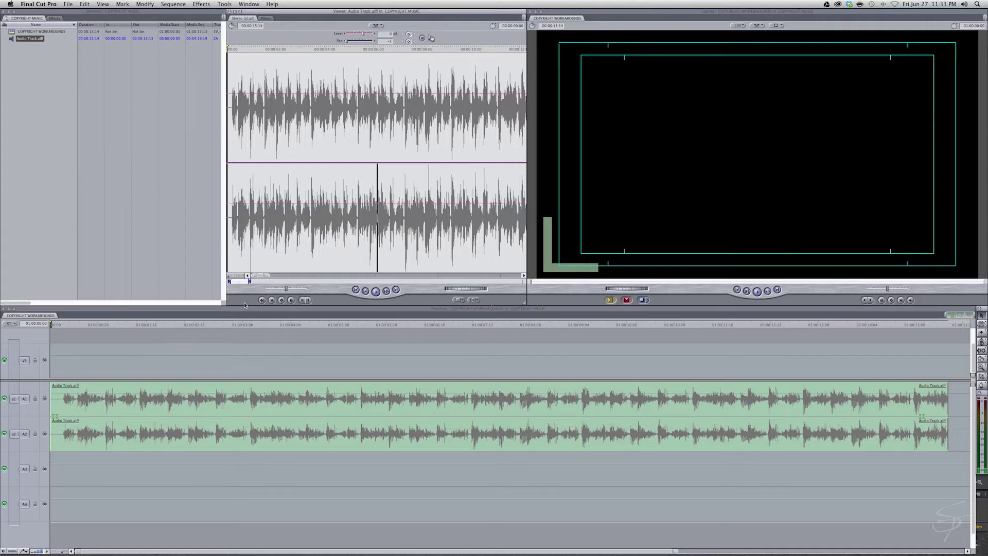
click(364, 291)
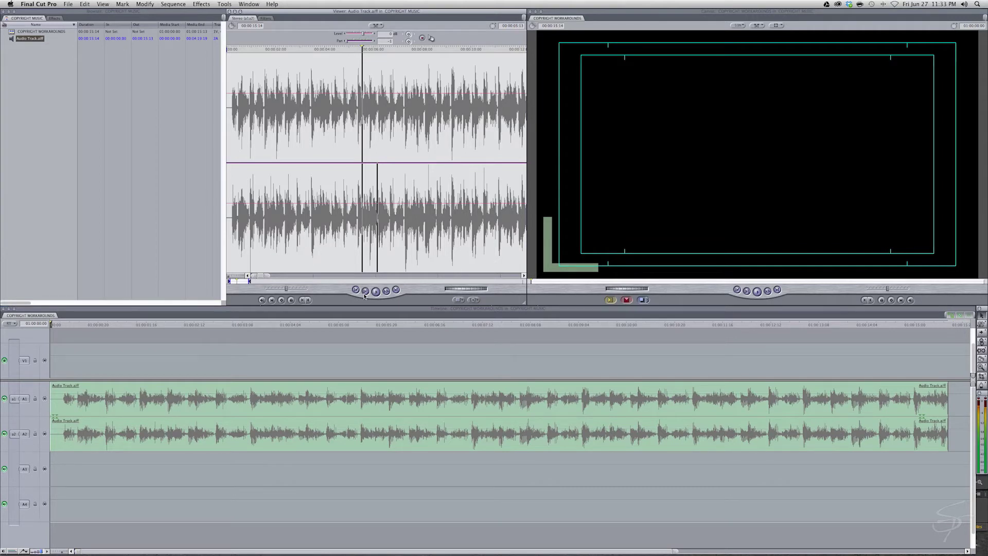
double_click(286, 408)
right_click(289, 406)
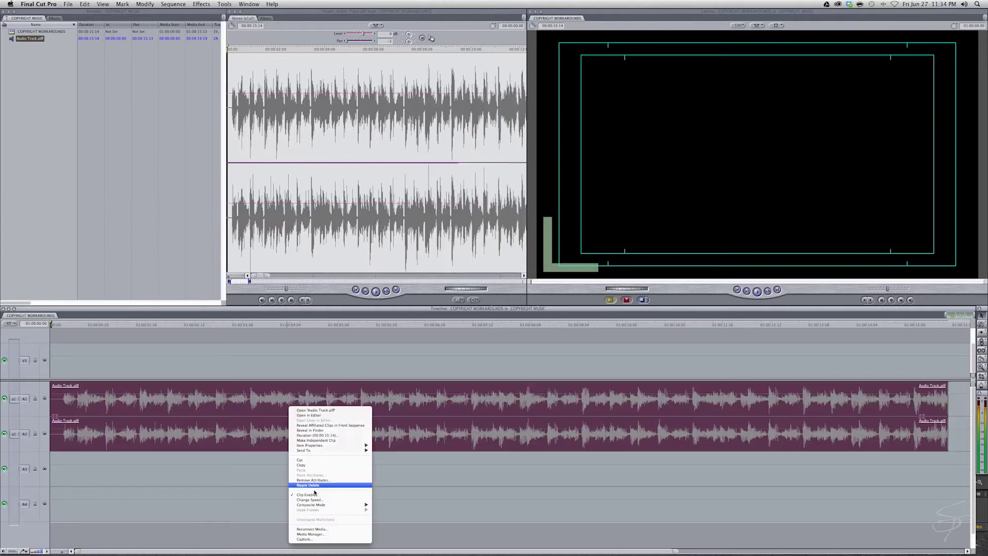
Step: Slow Audio Track.aiff to 90% with Change Speed, lengthening it to 00:00:17:07
click(329, 508)
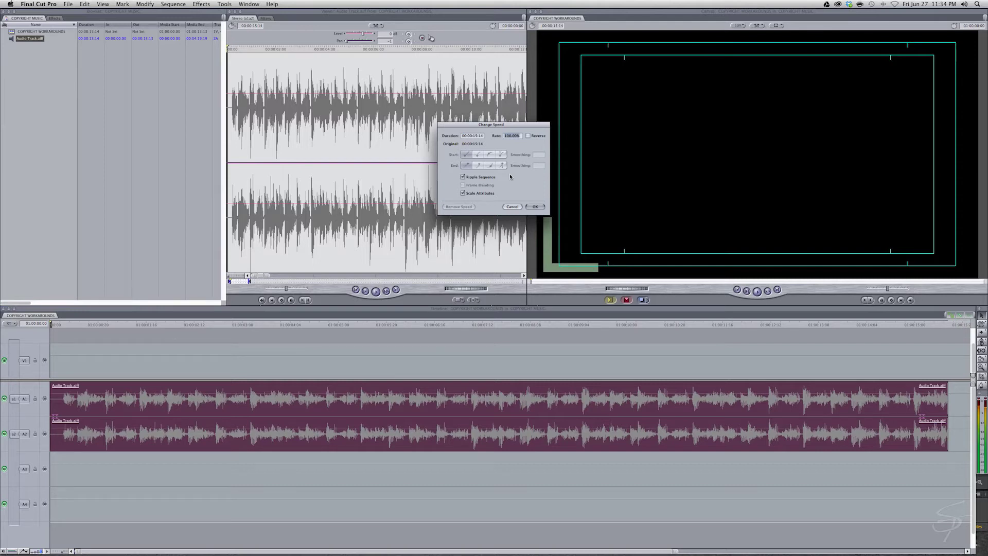
text(90)
click(533, 206)
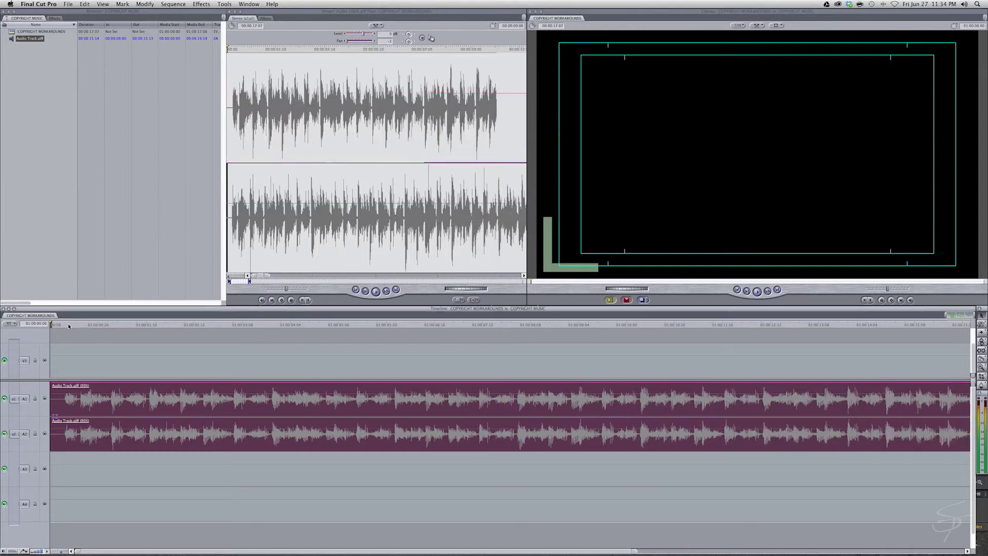
key(space)
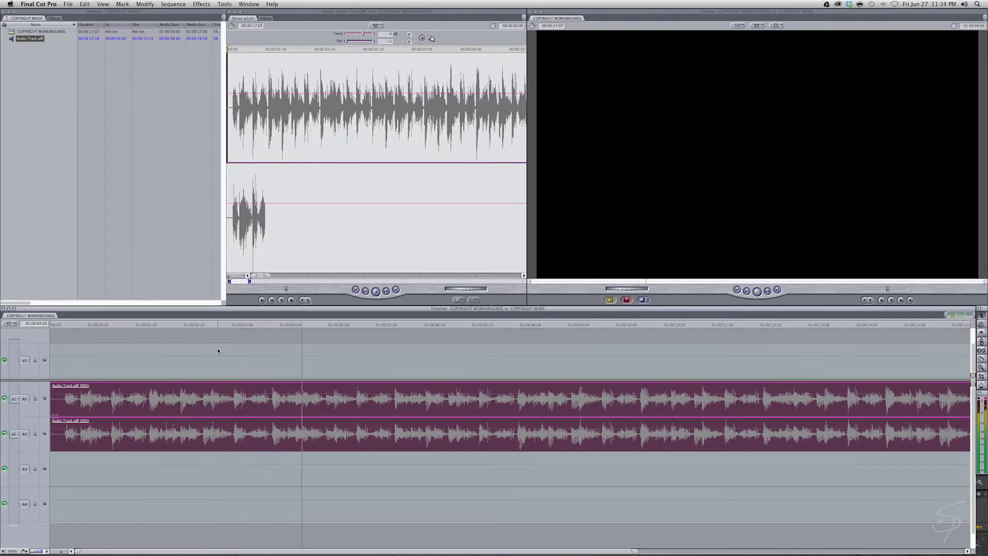
key(space)
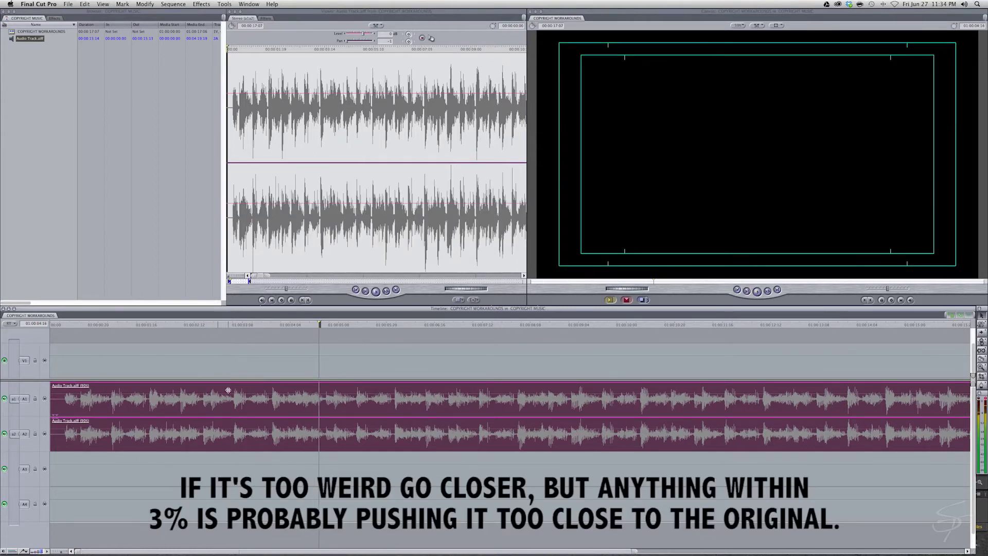
click(366, 292)
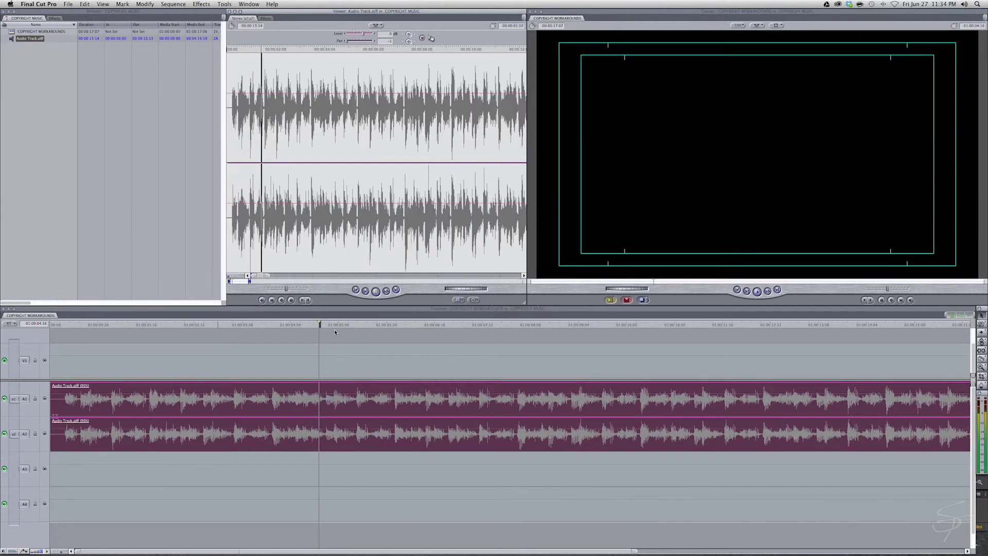
click(275, 326)
drag(274, 326, 63, 329)
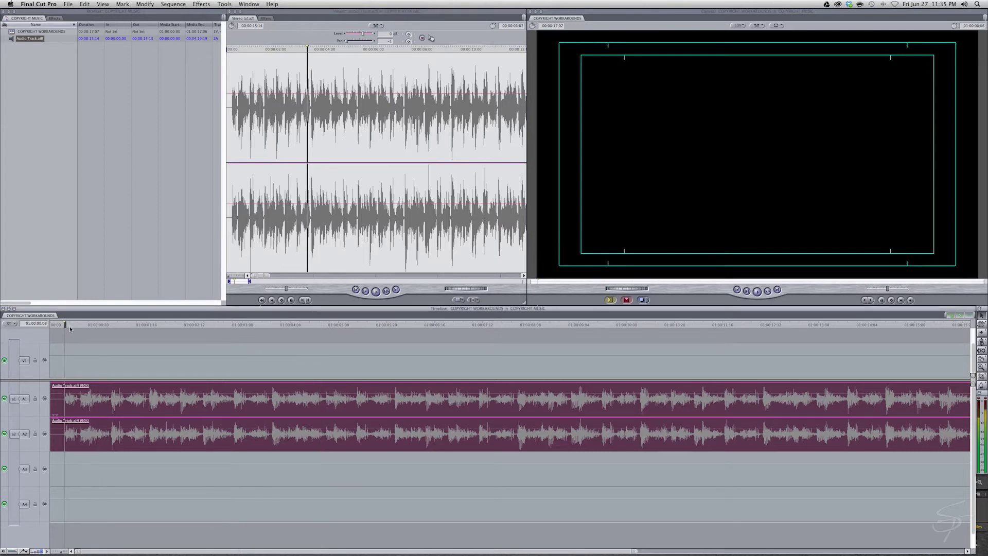
key(space)
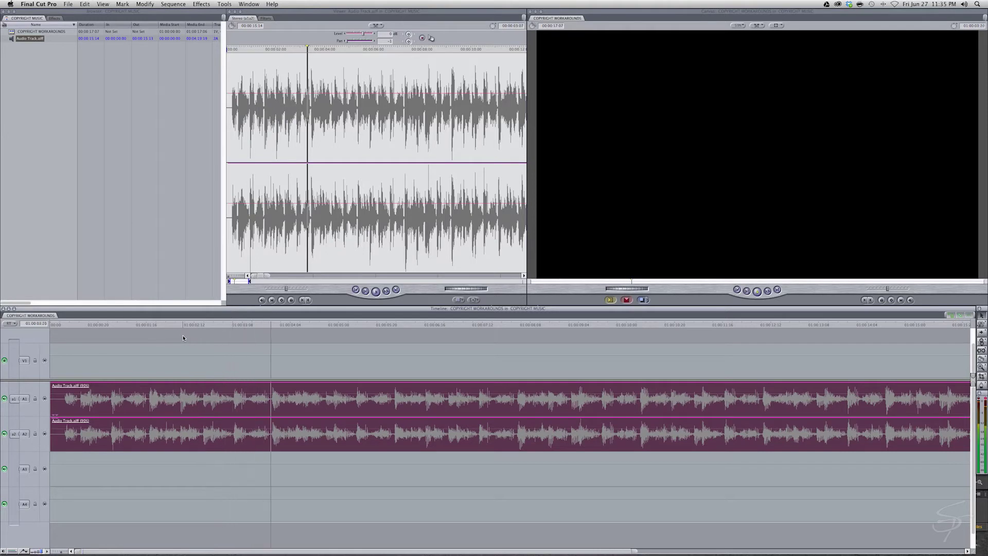
key(space)
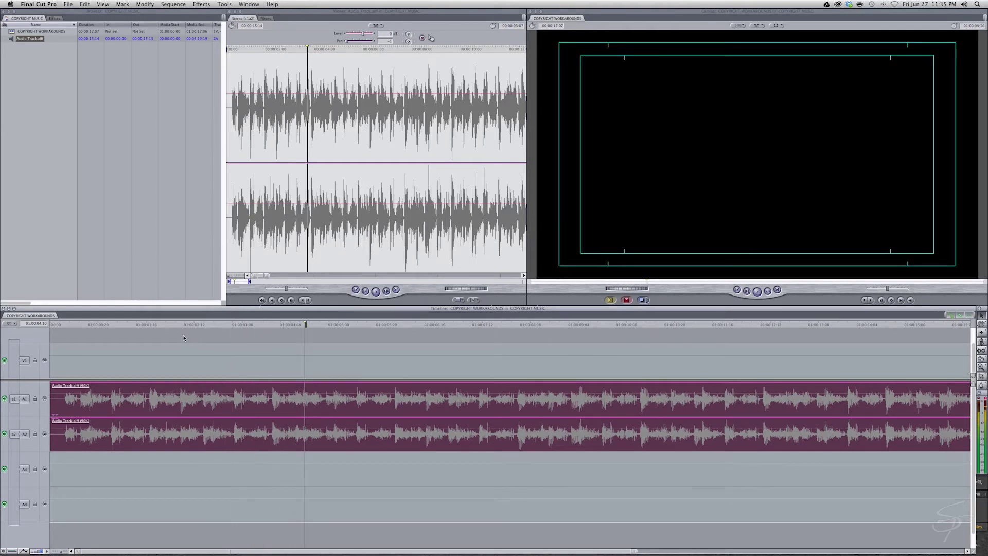
double_click(280, 400)
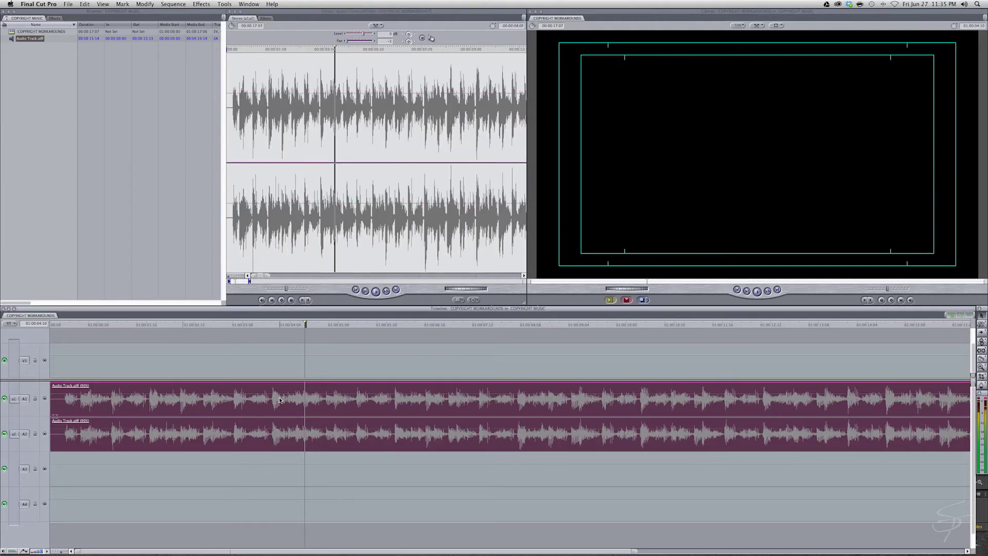
Step: Speed the clip up to 105% (00:00:14:20) and play the sequence from the start
key(super+j)
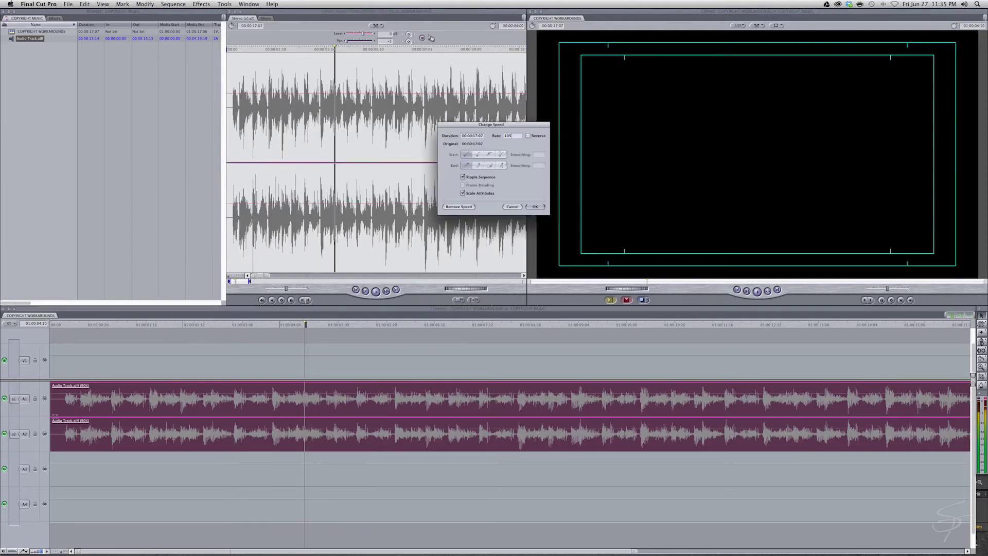
click(540, 206)
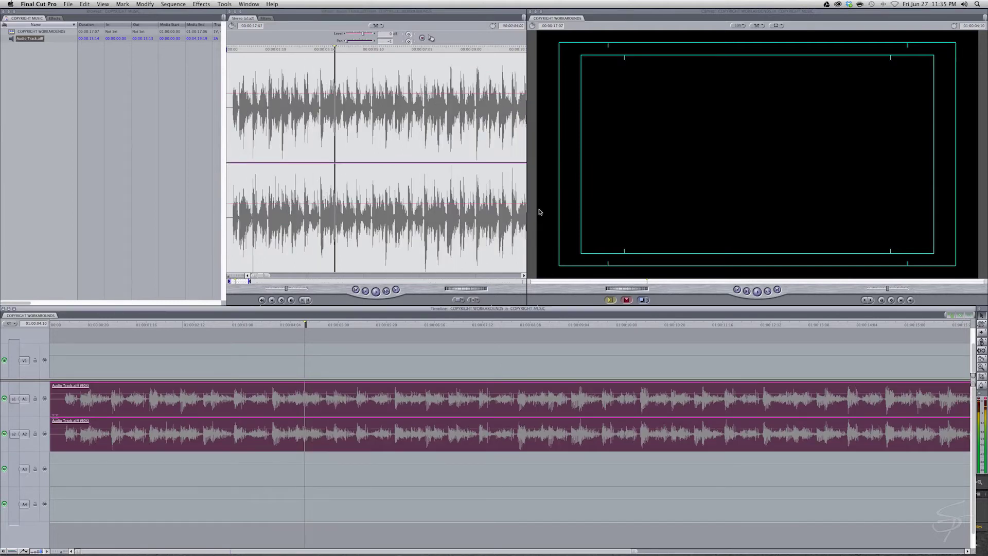
click(71, 326)
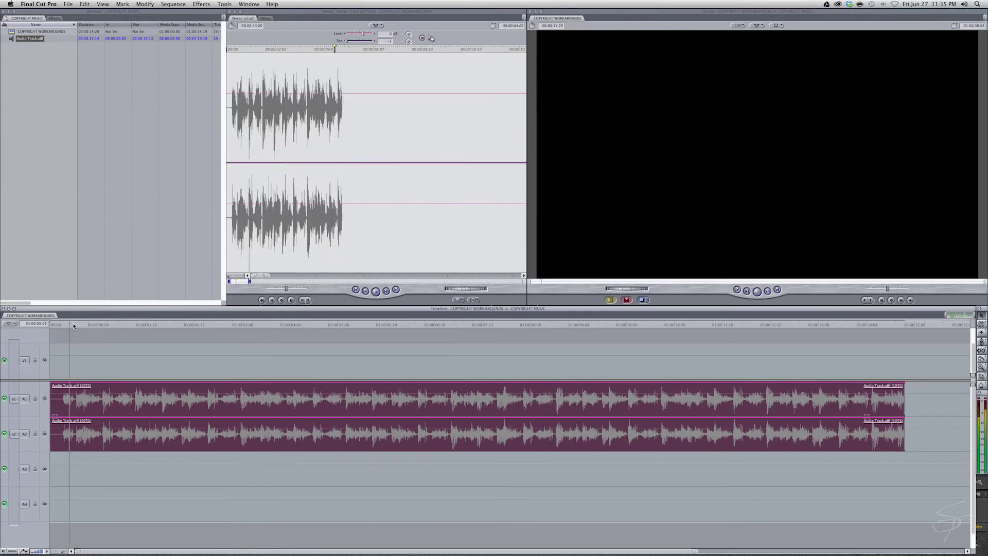
key(space)
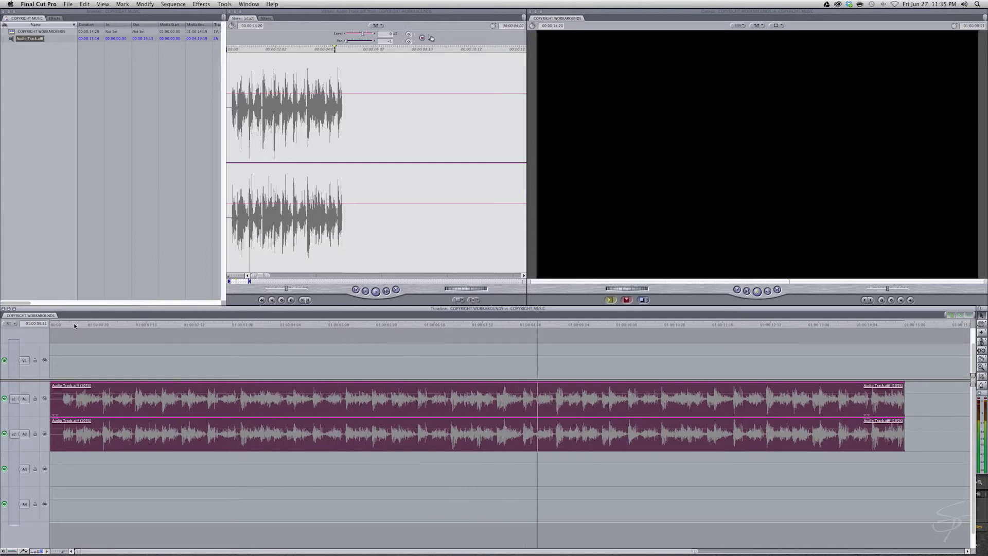
key(space)
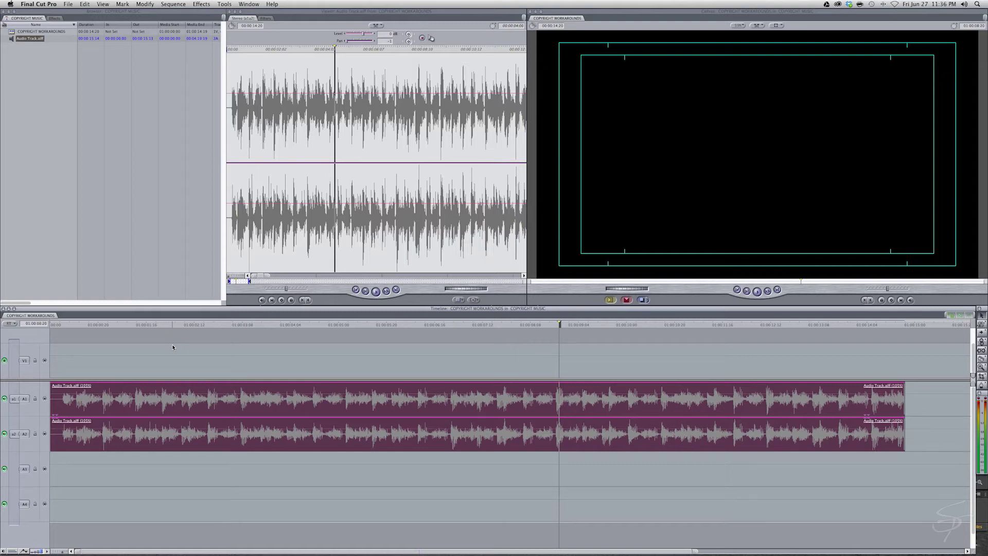
Step: Undo the speed change and drop the Apple AUPitch audio filter onto Audio Track.aiff
key(super+z)
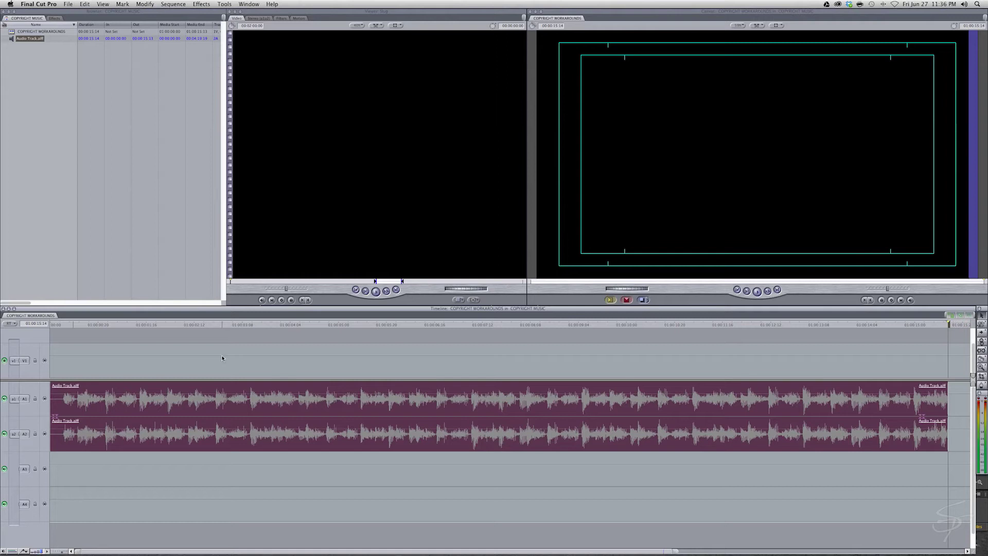
key(super+5)
scroll(46, 232, down, 10)
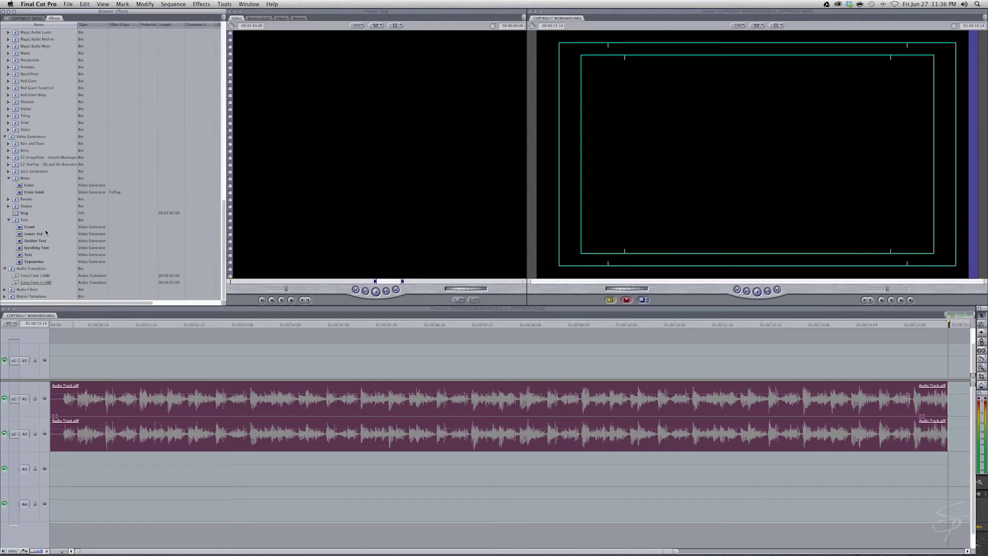
click(4, 291)
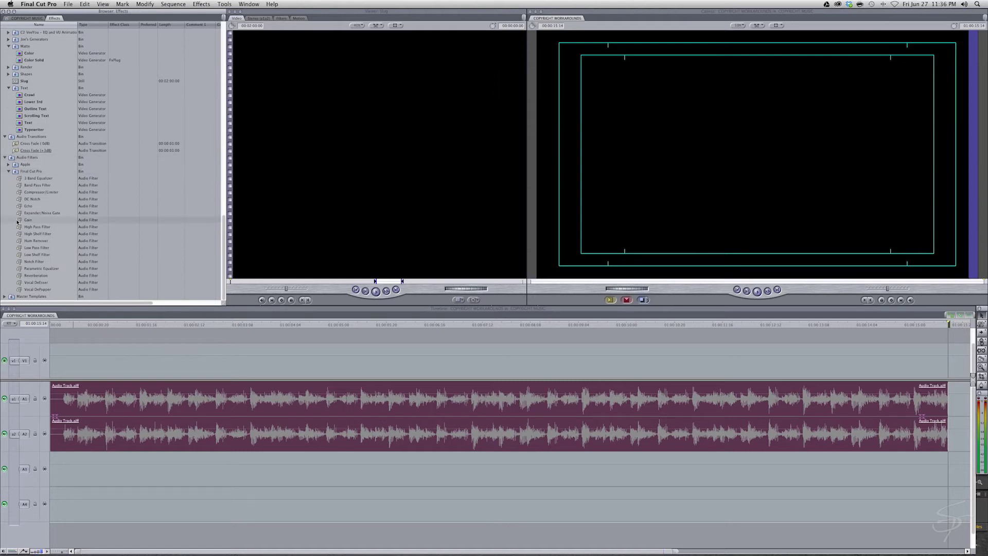
click(8, 165)
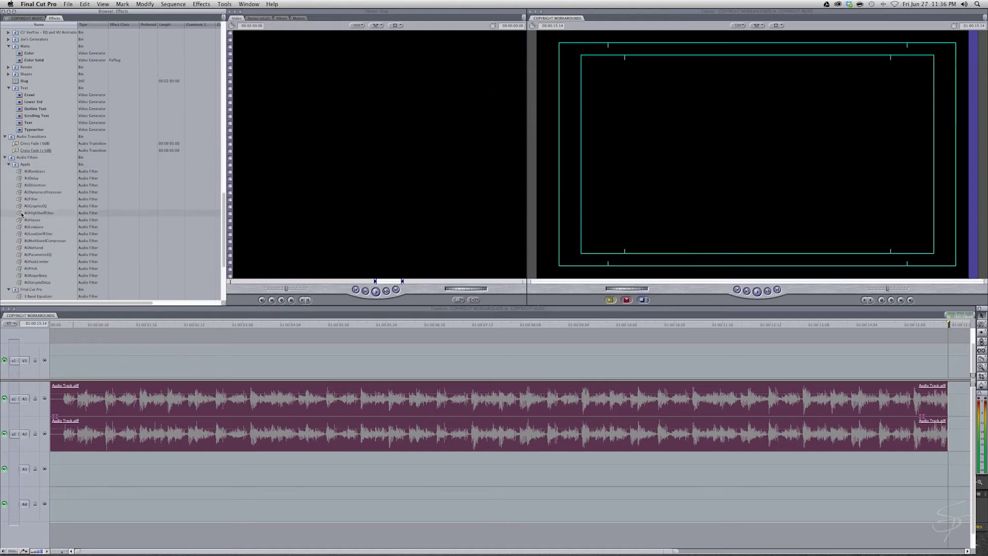
drag(22, 268, 249, 400)
double_click(249, 401)
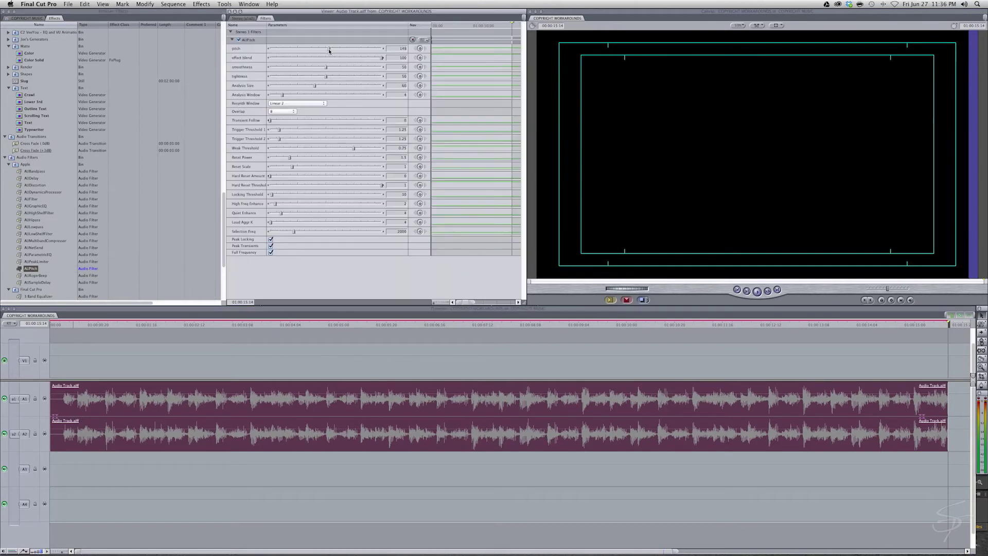
Step: Audition the clip with AUPitch at 200, then switch the AUPitch filter back on
click(235, 18)
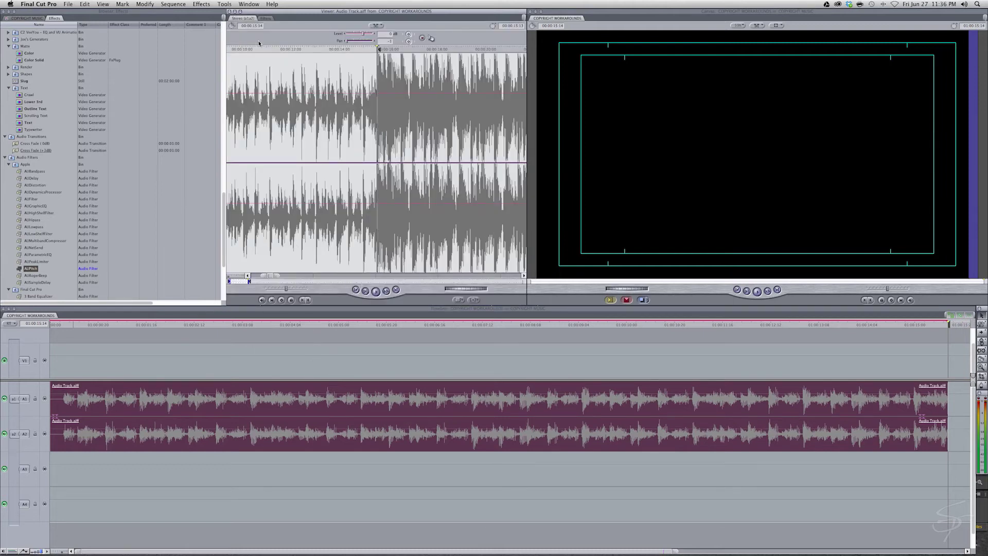
click(365, 292)
click(266, 18)
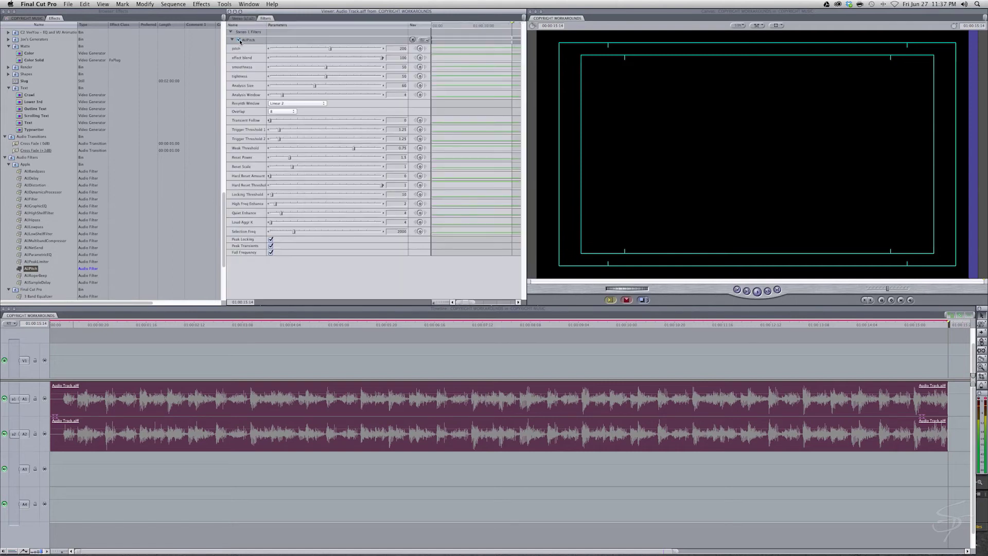
click(243, 18)
click(366, 291)
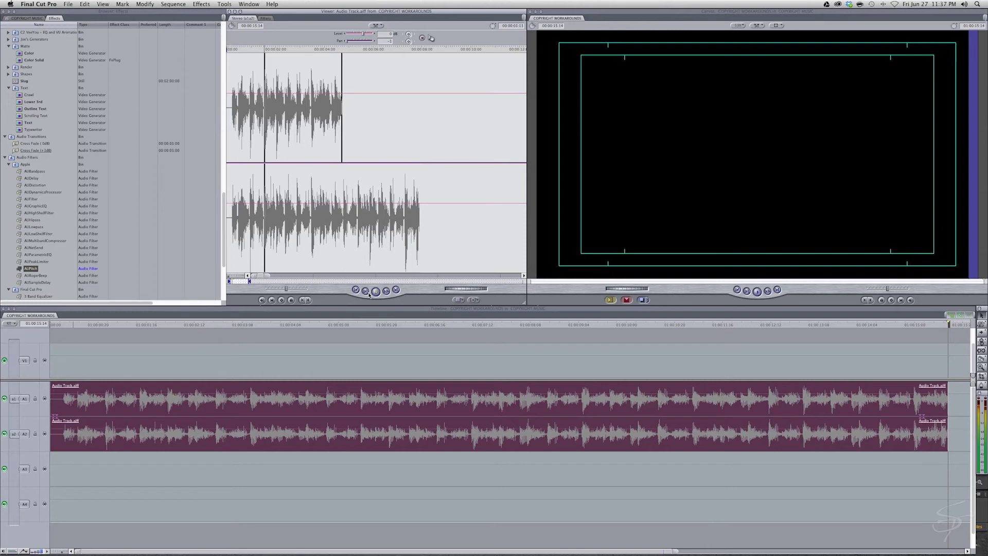
click(266, 18)
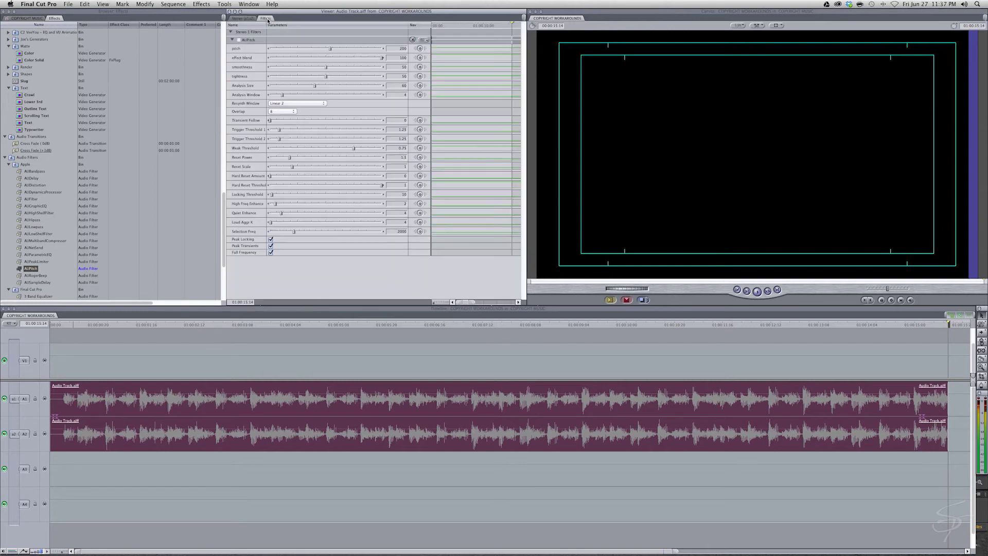
click(239, 40)
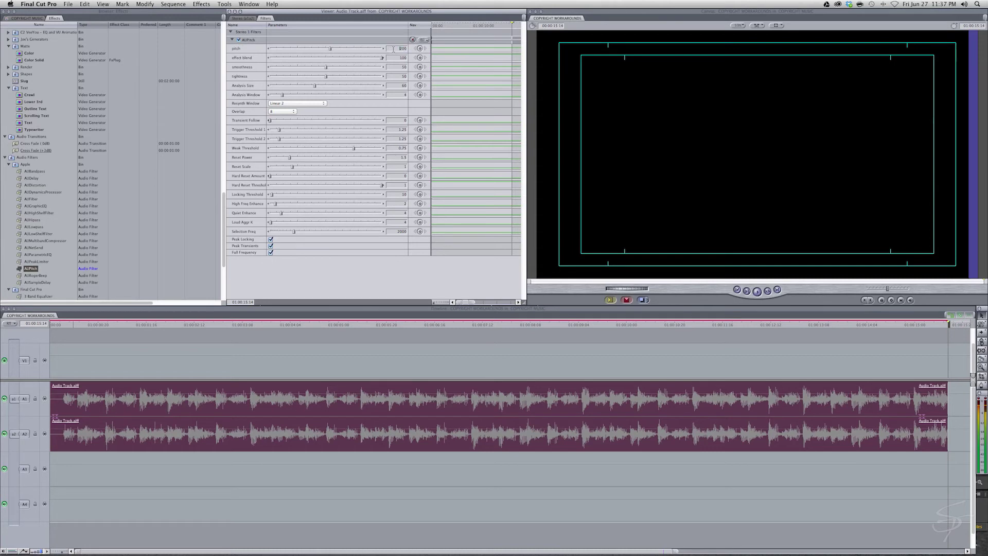
Step: Change the AUPitch pitch to -200 and play the clip to hear it lowered
text(-)
key(Return)
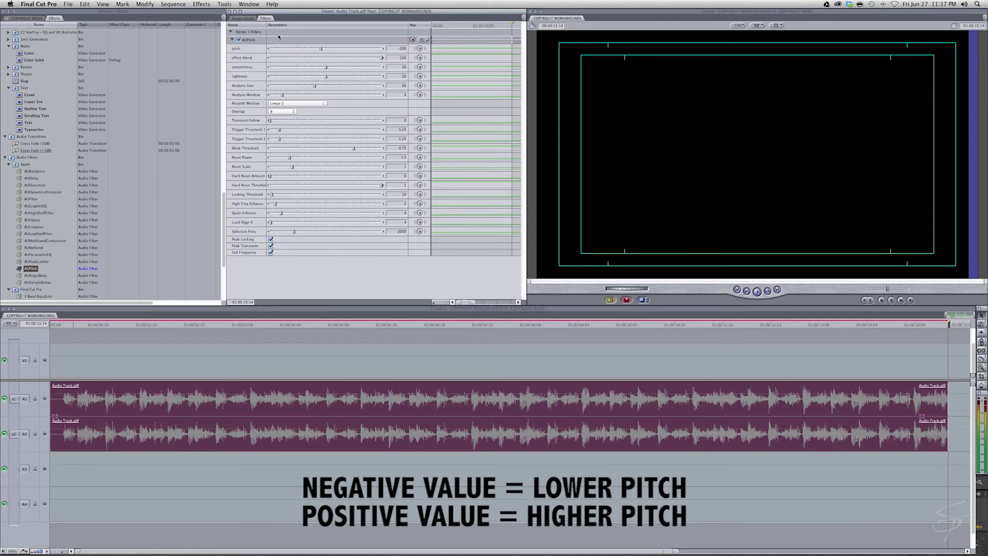
click(242, 18)
click(366, 292)
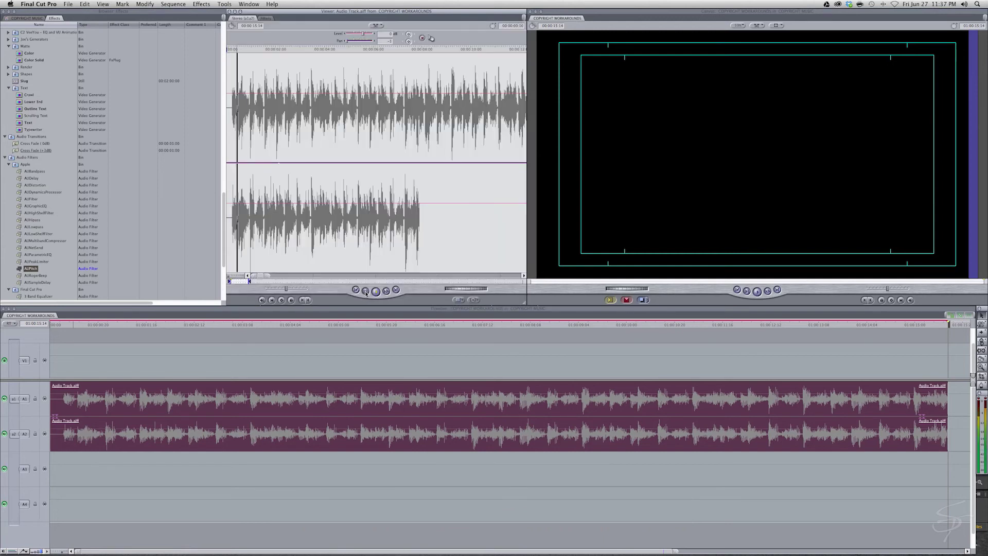